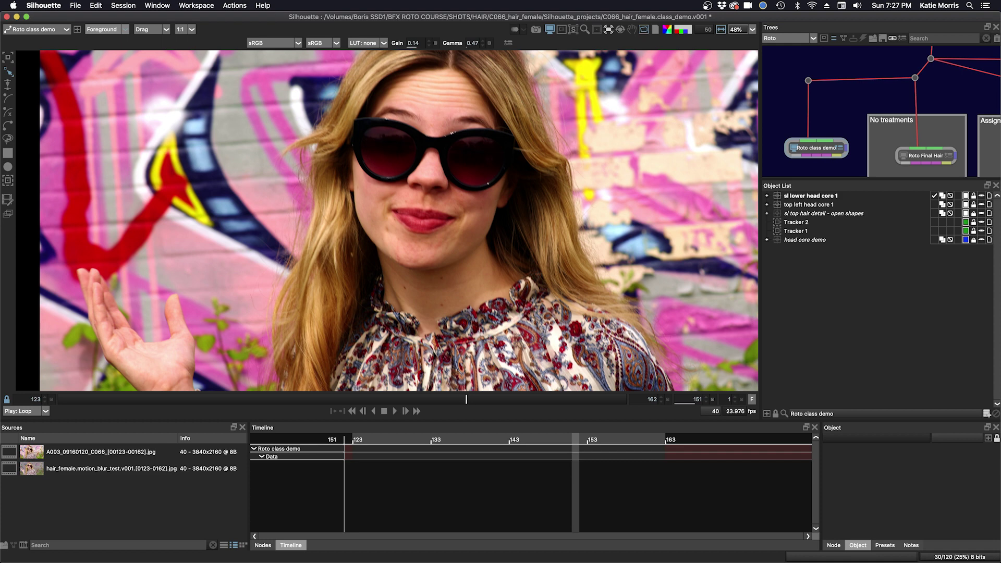
Step: Add a new empty layer to the roto node and settle on frame 147
click(987, 413)
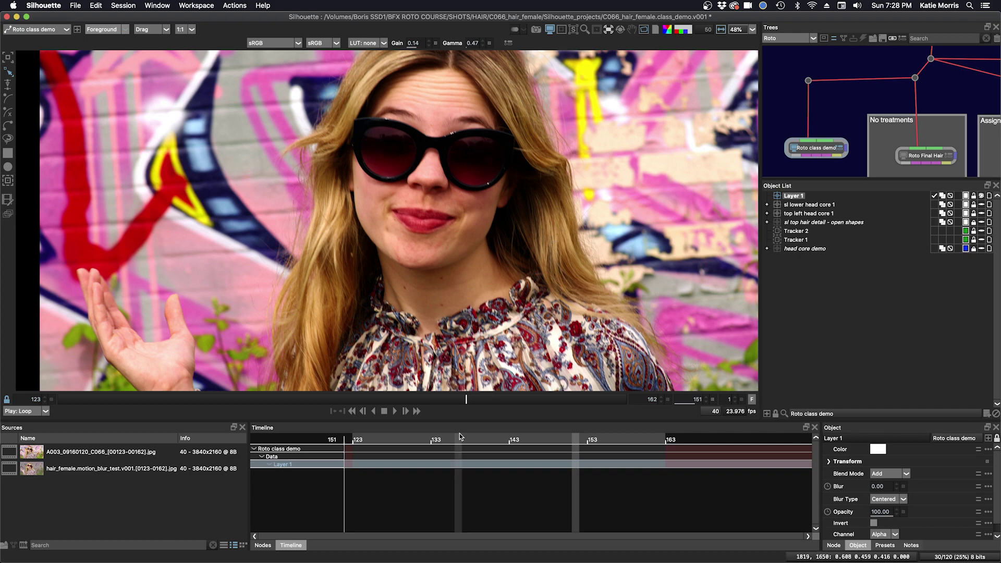
drag(453, 400, 580, 398)
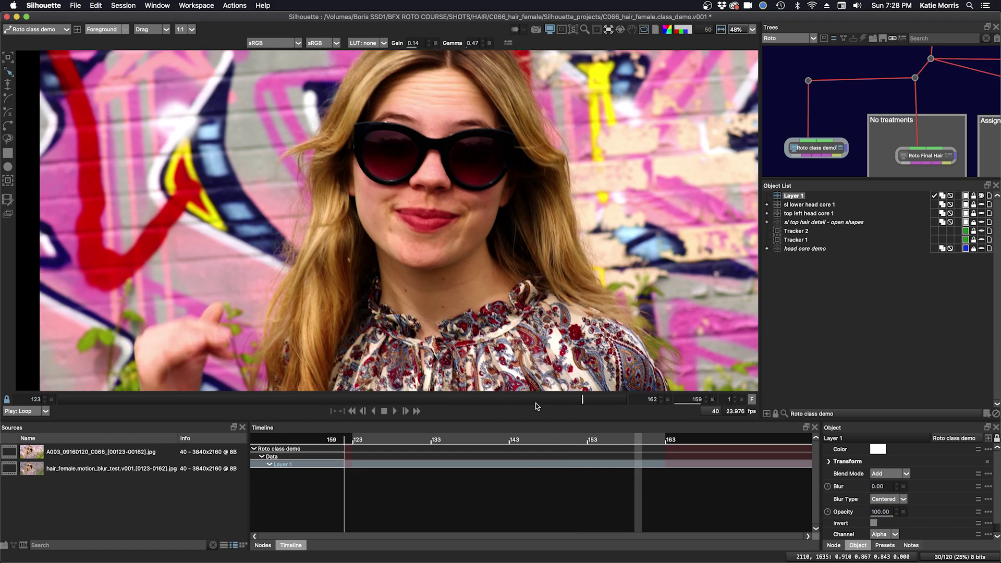
drag(537, 402, 400, 398)
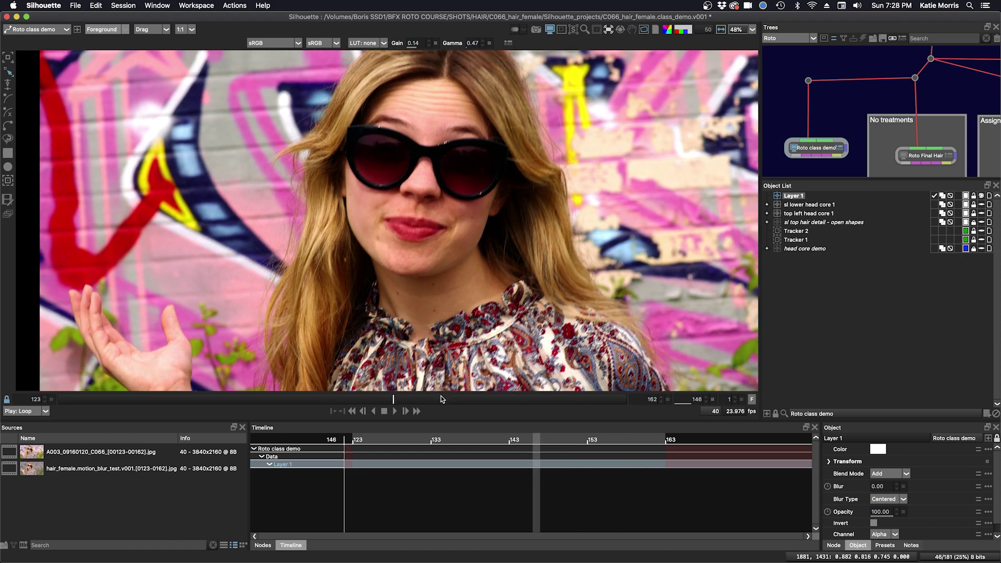
drag(393, 401, 411, 400)
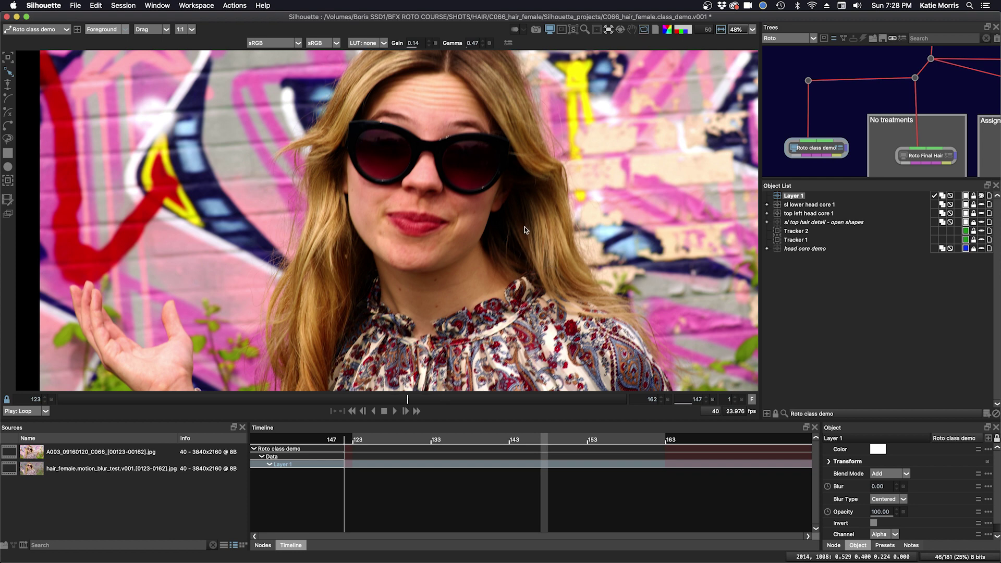
Step: Trace the right-side hair strand with a seven-point B-spline shape inside Layer 1
click(553, 202)
click(552, 235)
click(564, 263)
click(578, 282)
click(596, 295)
click(592, 274)
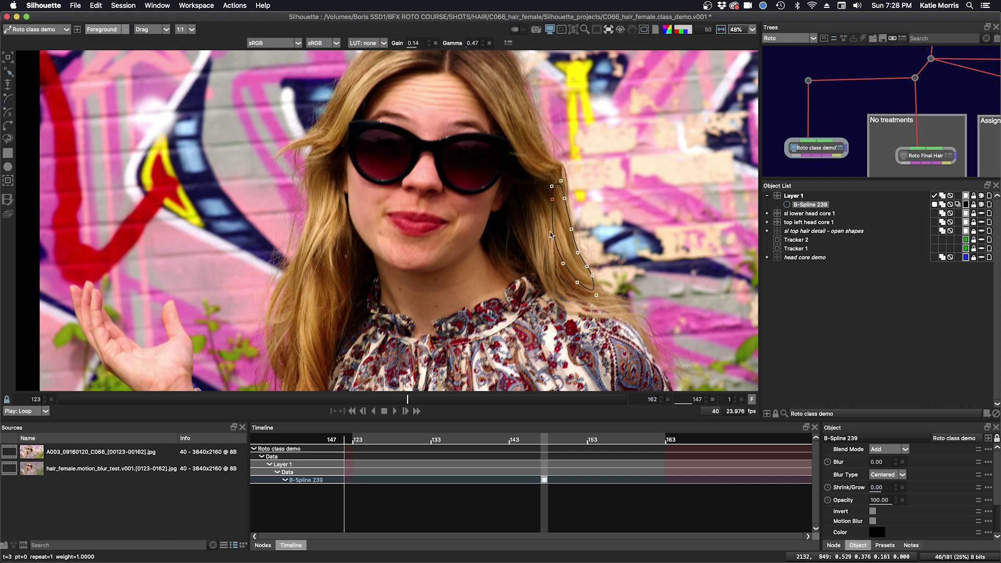
click(556, 230)
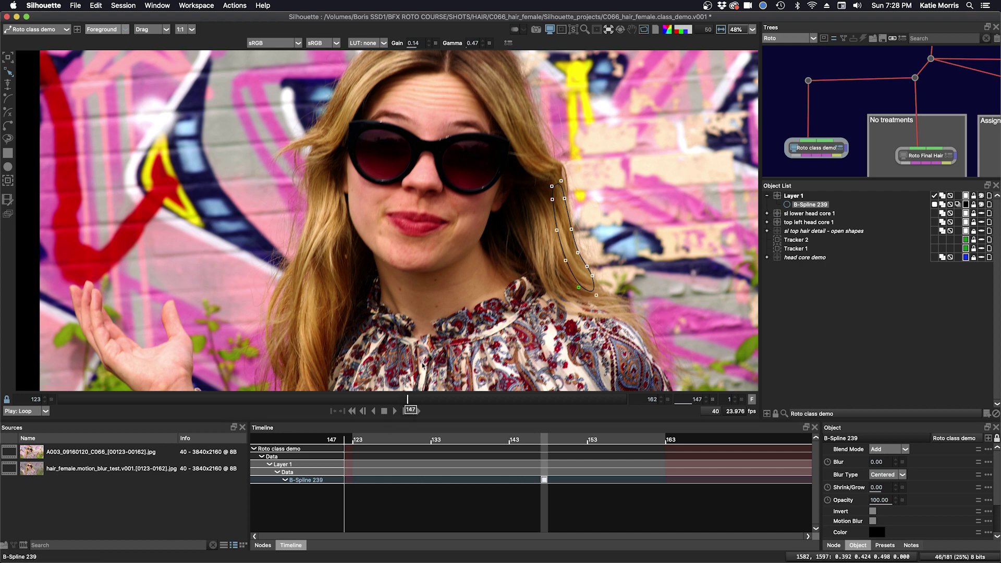
Step: Mocha-track the B-Spline 239 hair shape forward, then backward to frame 123
click(7, 181)
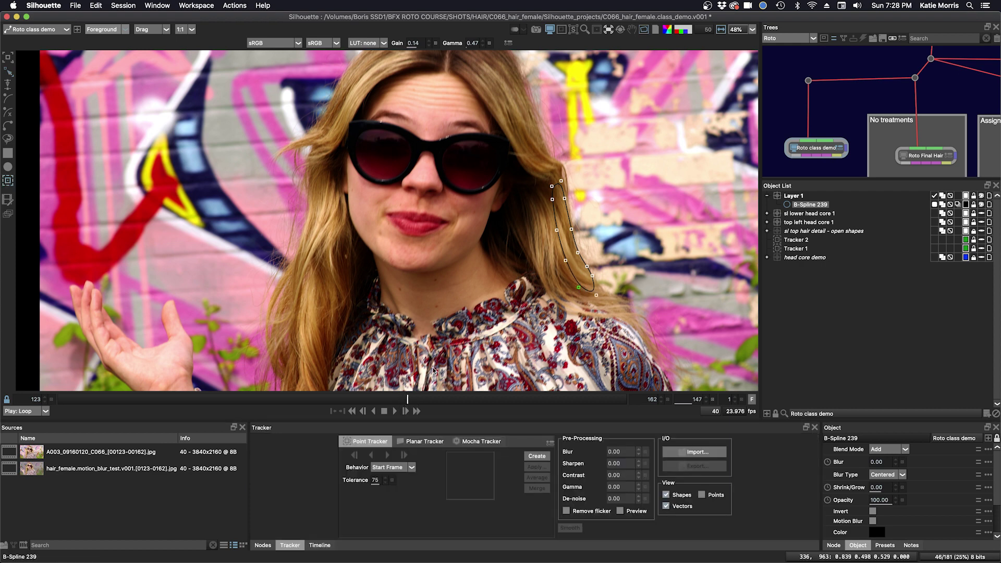
click(473, 443)
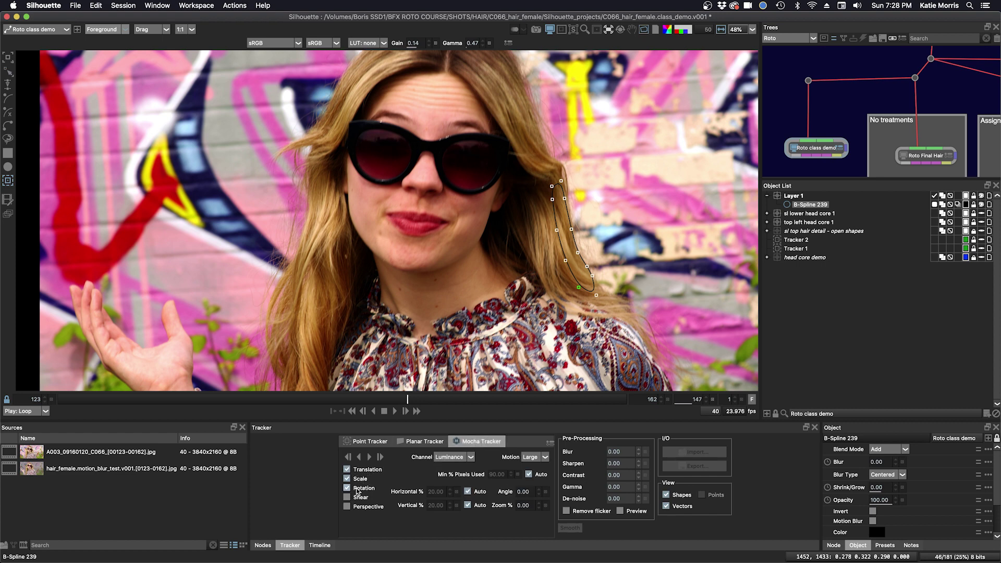
click(370, 458)
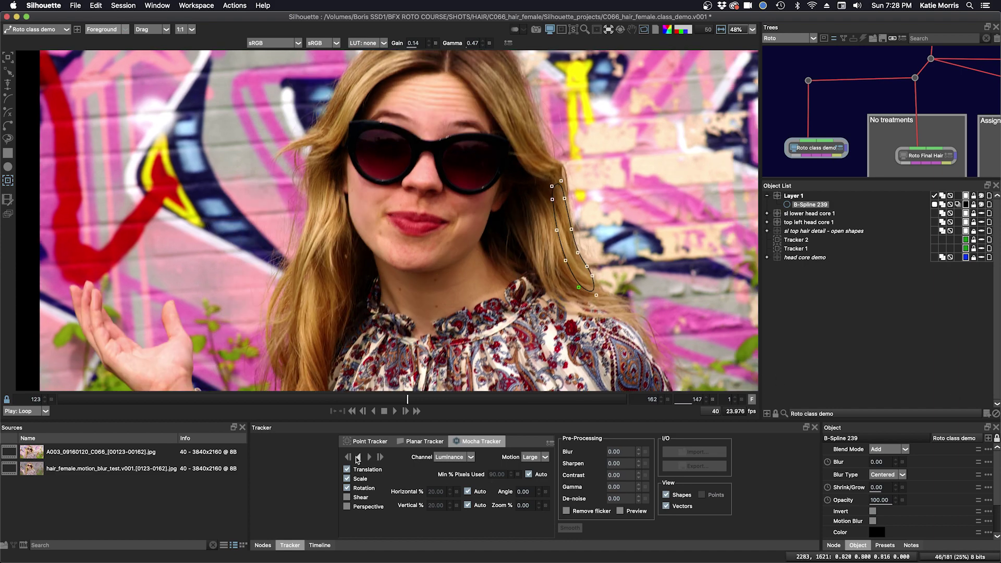
click(359, 457)
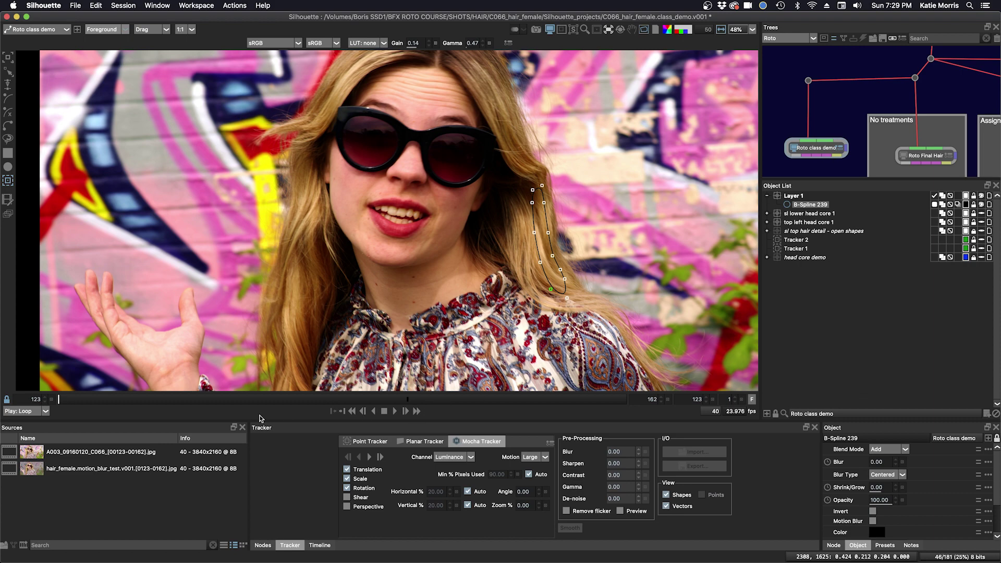
key(Right)
key(Right)
key(Right)
key(Right)
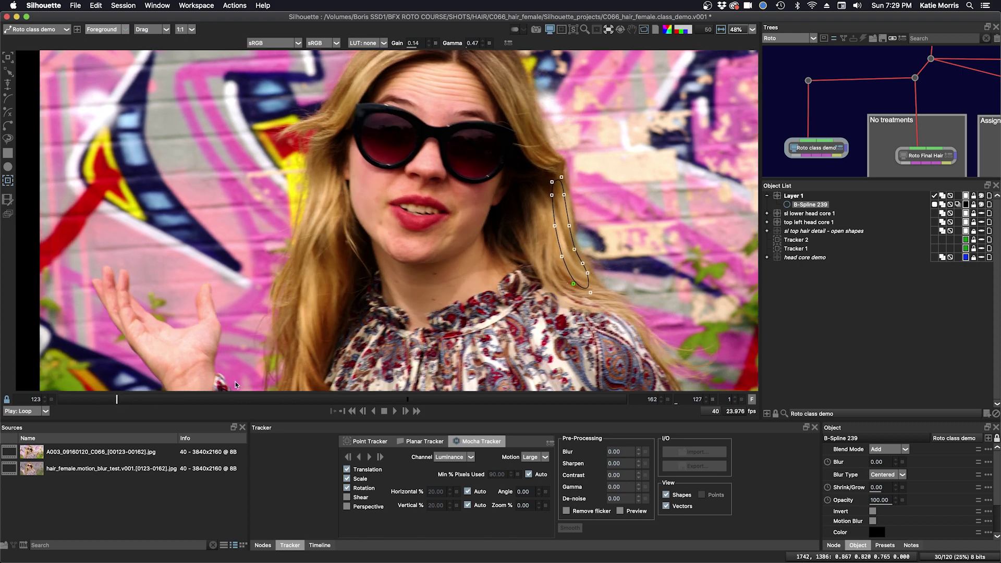
key(Right)
mouse_move(160, 404)
mouse_down()
mouse_move(466, 402)
mouse_move(39, 400)
mouse_move(411, 400)
mouse_up()
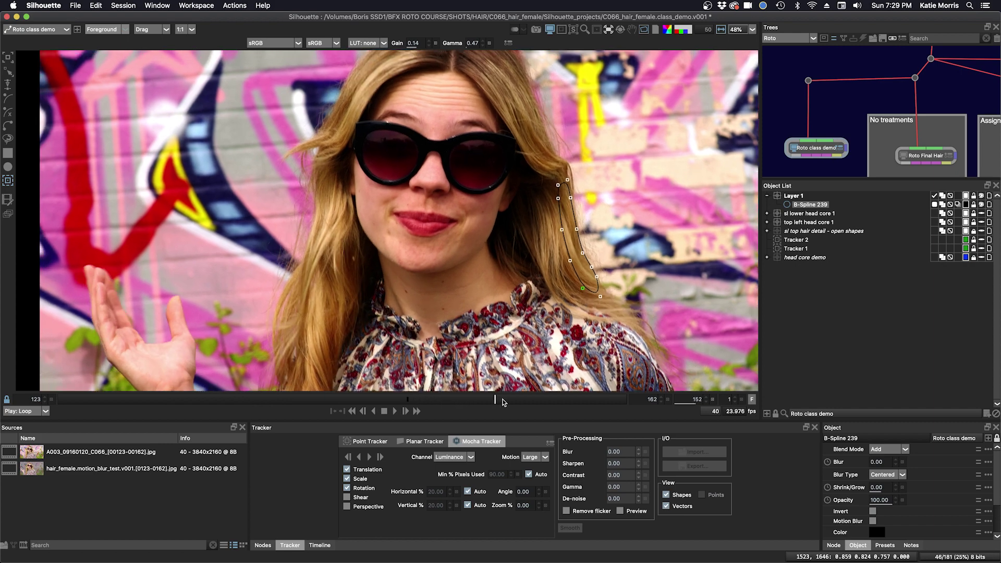
mouse_move(411, 401)
mouse_down()
mouse_move(638, 398)
mouse_move(408, 401)
mouse_up()
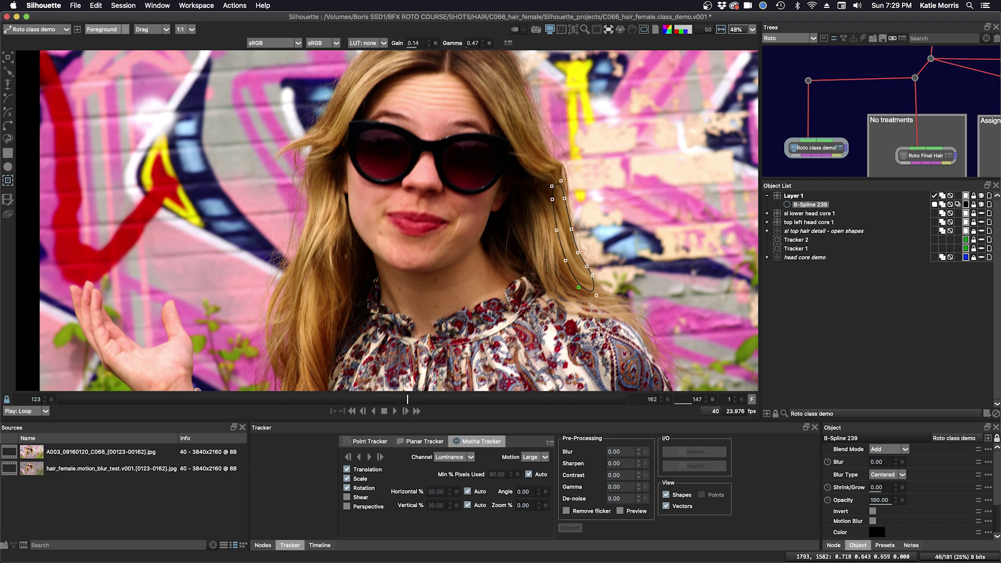
Step: Rename Layer 1 to 'sr mid hair', then lock and hide B-Spline 239
click(794, 196)
text(sr mid)
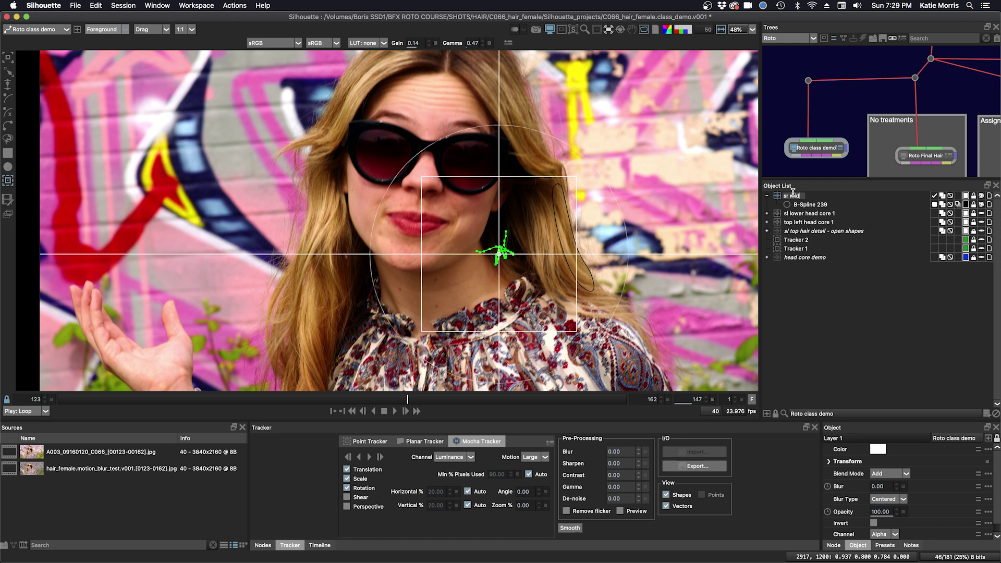
text(r)
key(Return)
click(975, 205)
click(982, 206)
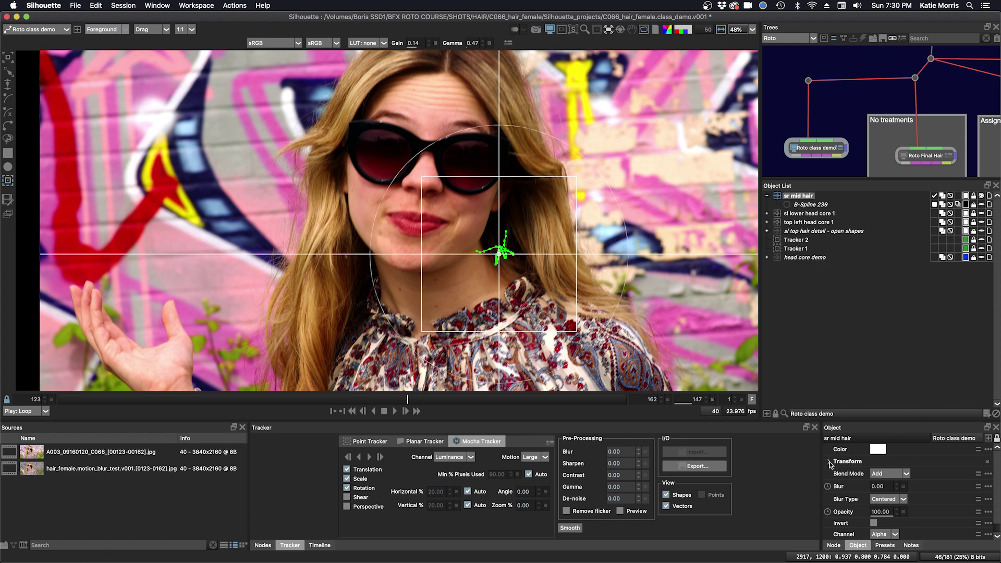
Step: Expand the layer's Transform properties and replay the shot to check the tracked alignment
click(829, 464)
drag(846, 423, 846, 383)
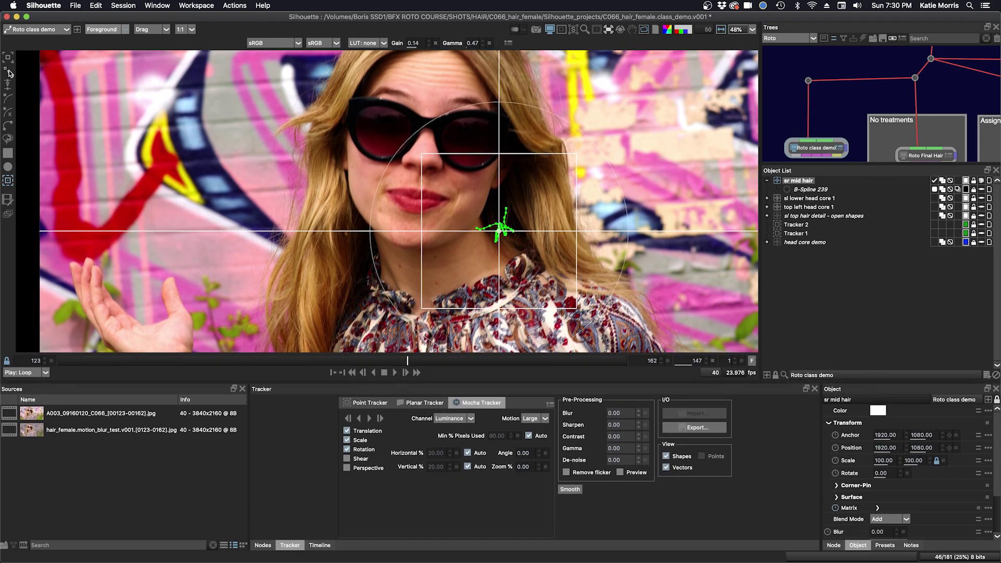
click(8, 73)
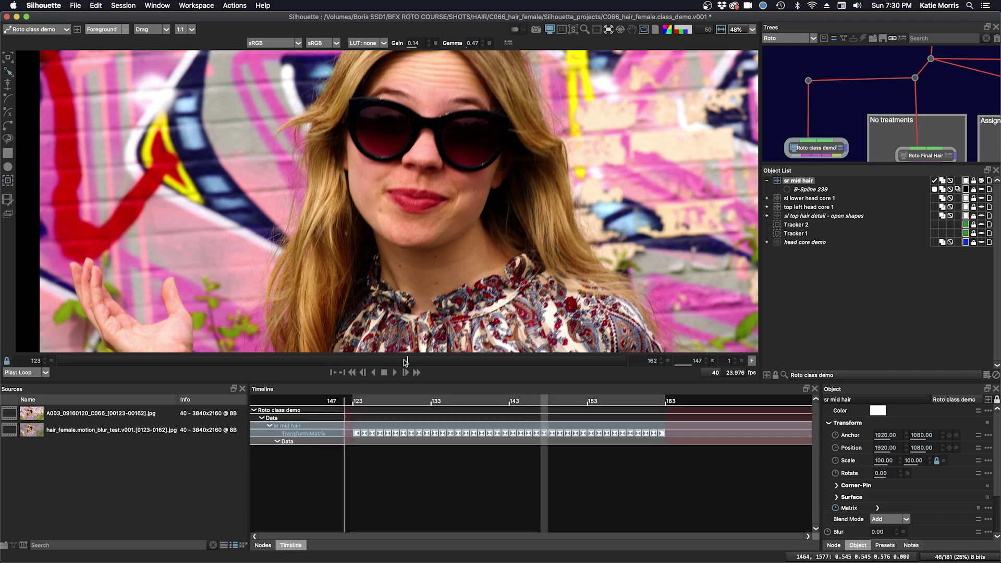
drag(404, 359, 350, 361)
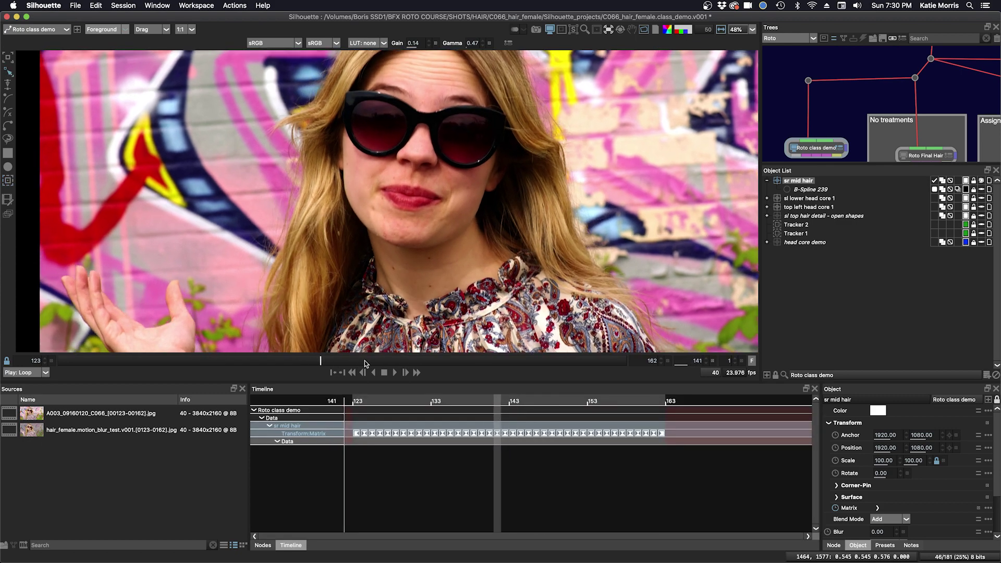
click(394, 372)
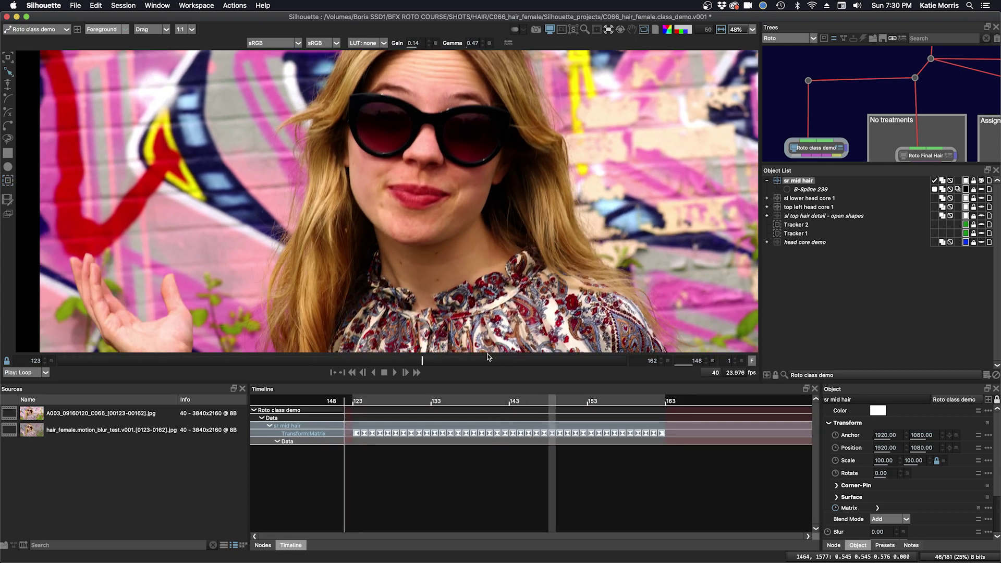
click(983, 190)
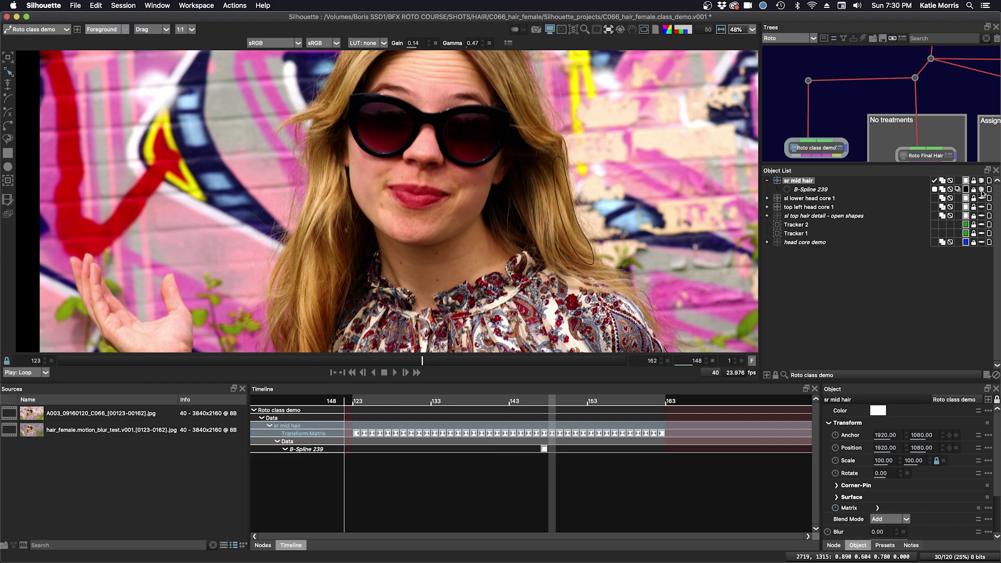
mouse_move(551, 401)
mouse_down()
mouse_move(421, 391)
mouse_move(489, 393)
mouse_move(462, 395)
mouse_move(476, 395)
mouse_up()
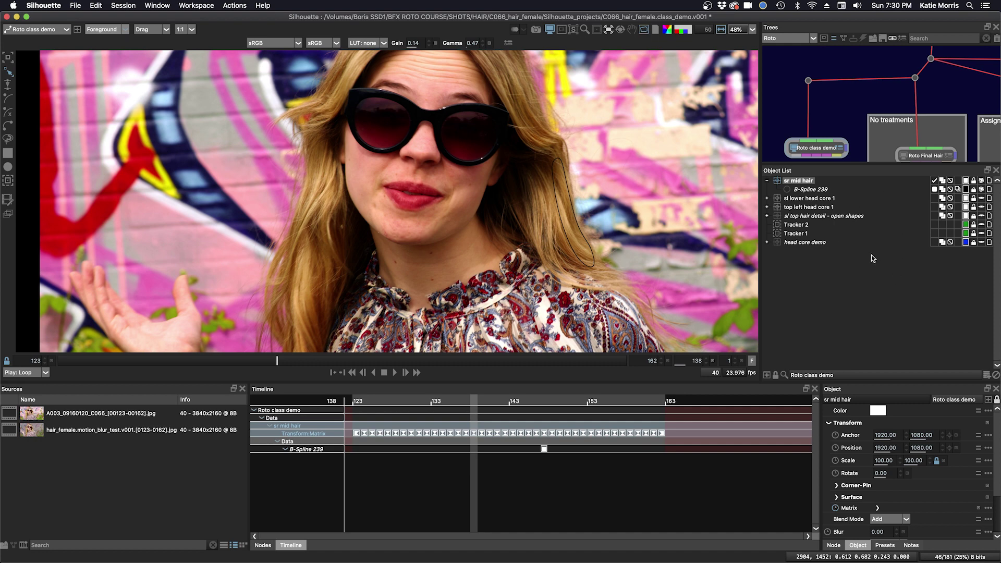
Step: Draw an eight-point B-spline outlining the right hair edge down to the collar
key(b)
click(548, 145)
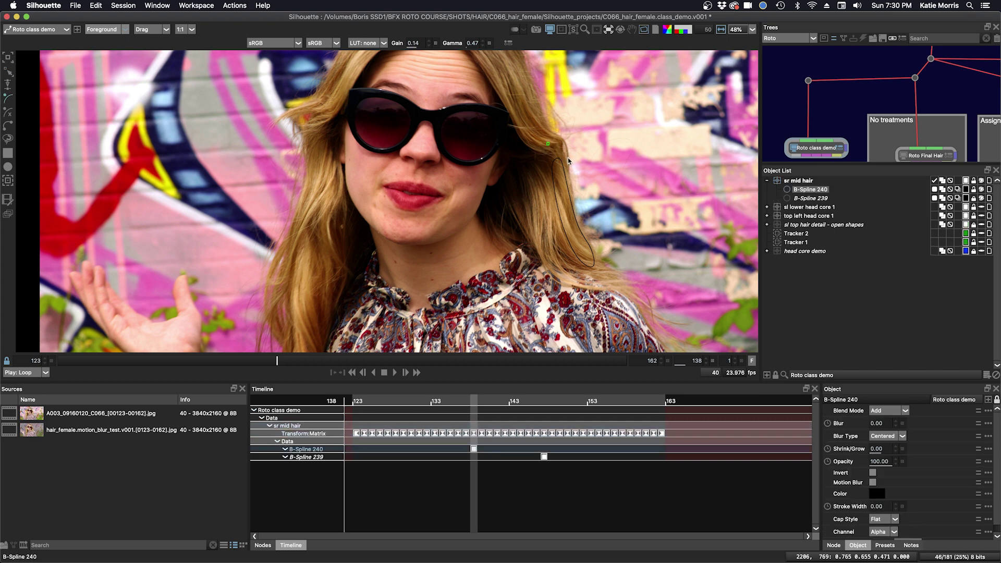
click(579, 219)
click(591, 243)
click(553, 290)
click(507, 295)
click(467, 295)
click(470, 218)
click(479, 169)
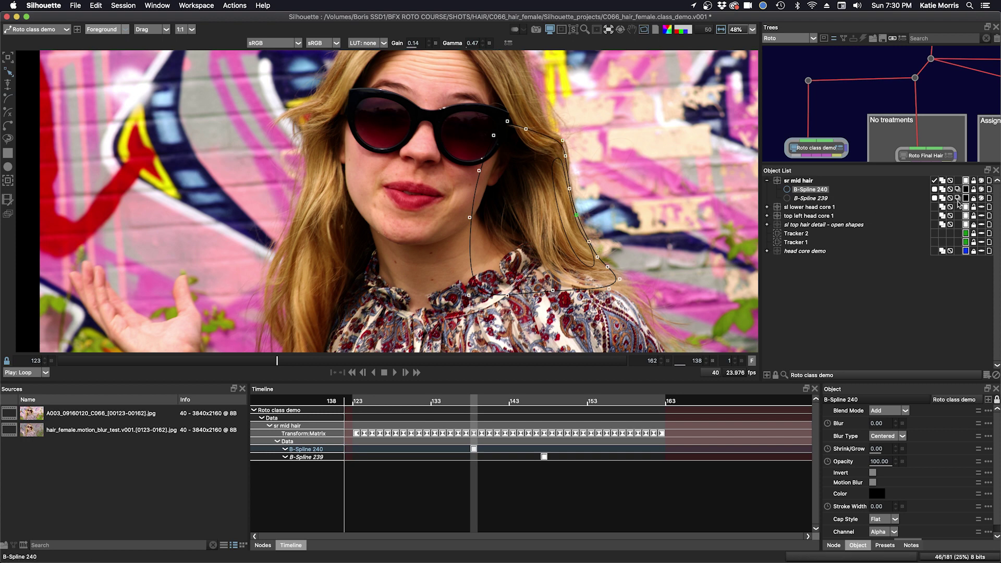
Step: Hide B-Spline 239's timeline track and scrub the shot, returning to frame 138
click(981, 200)
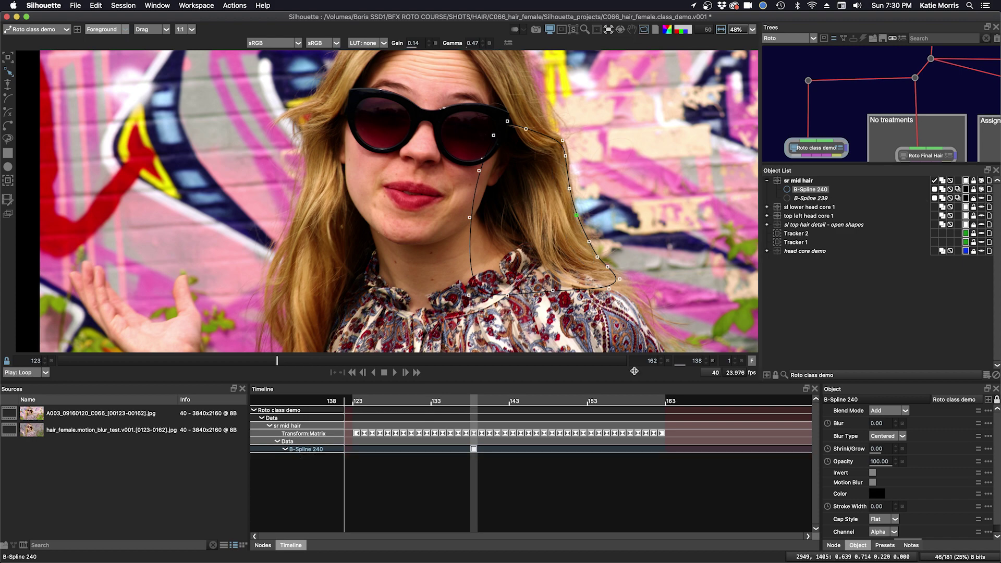
click(293, 361)
mouse_move(296, 363)
mouse_down()
mouse_move(646, 368)
mouse_move(278, 363)
mouse_move(679, 367)
mouse_up()
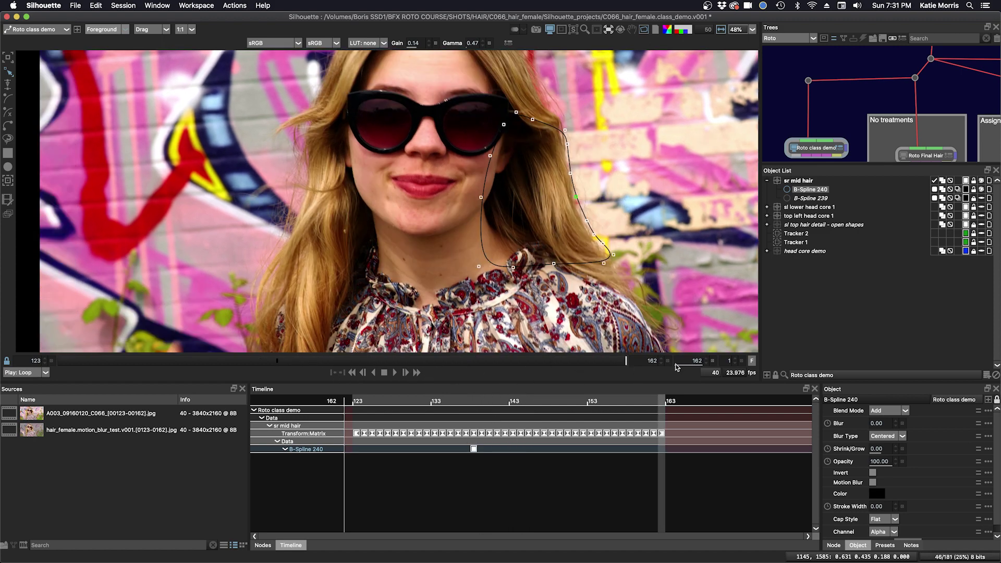
drag(676, 368, 283, 364)
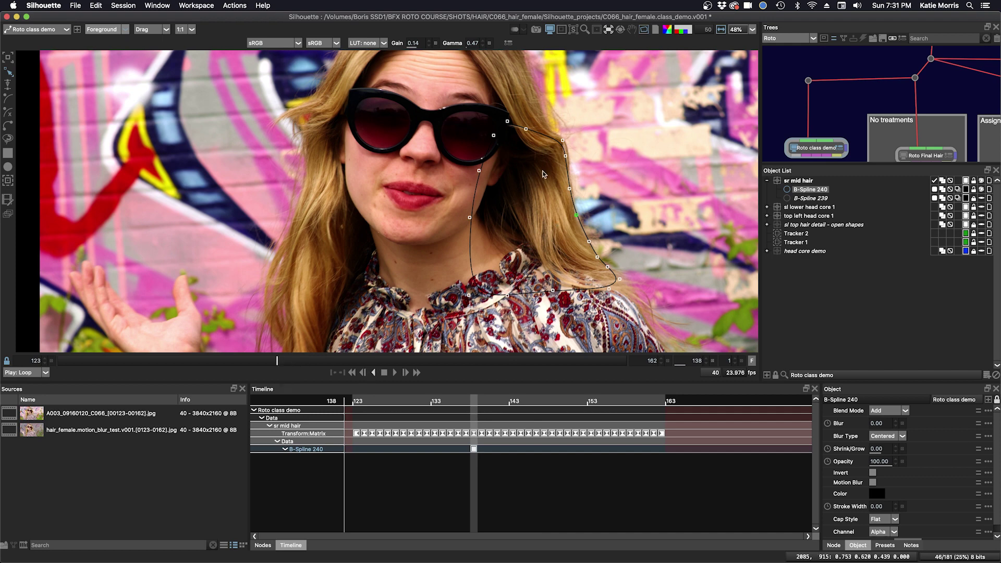
Step: Select the sr mid hair layer and key its anchor, position, scale and rotate at frame 138
click(988, 199)
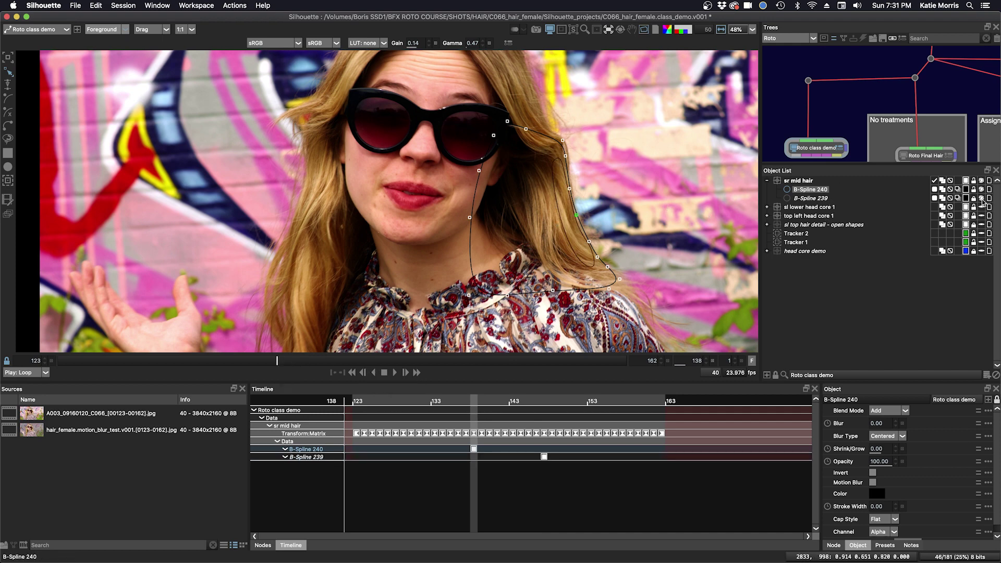
click(982, 201)
click(798, 181)
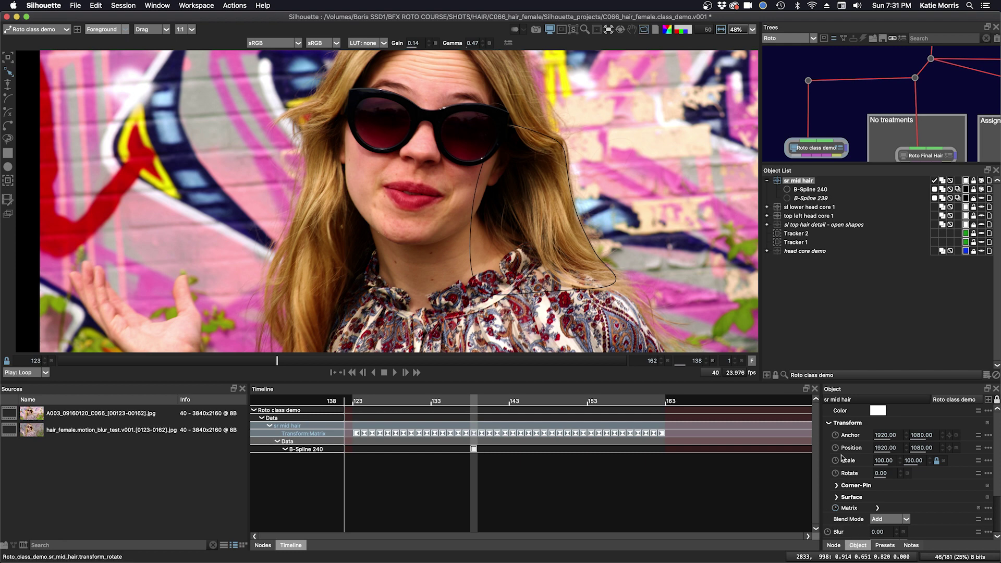
click(836, 436)
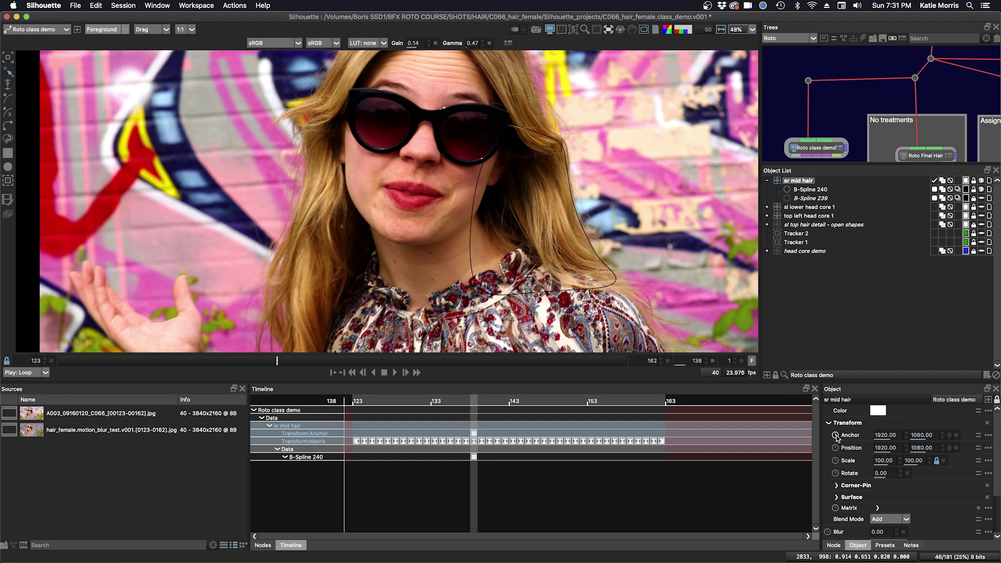
click(837, 448)
click(837, 461)
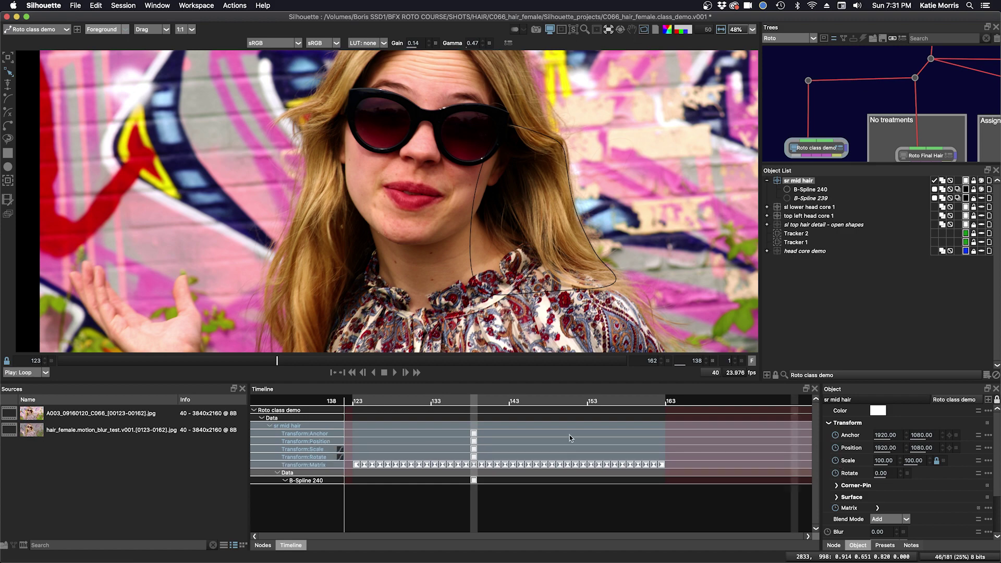
Step: Key and fine-tune Position X at frame 123 to realign the shape
drag(477, 400, 637, 399)
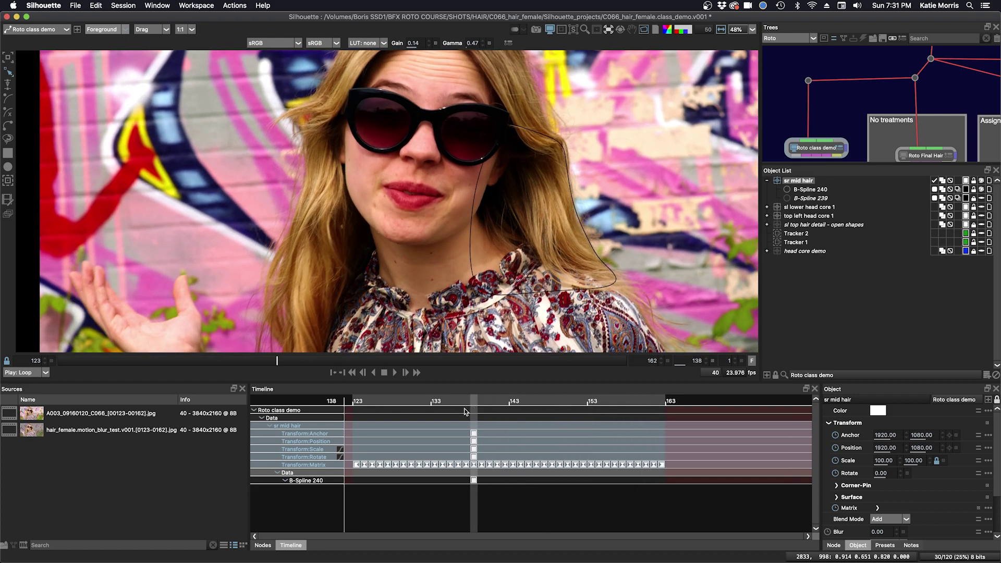
drag(638, 400, 356, 411)
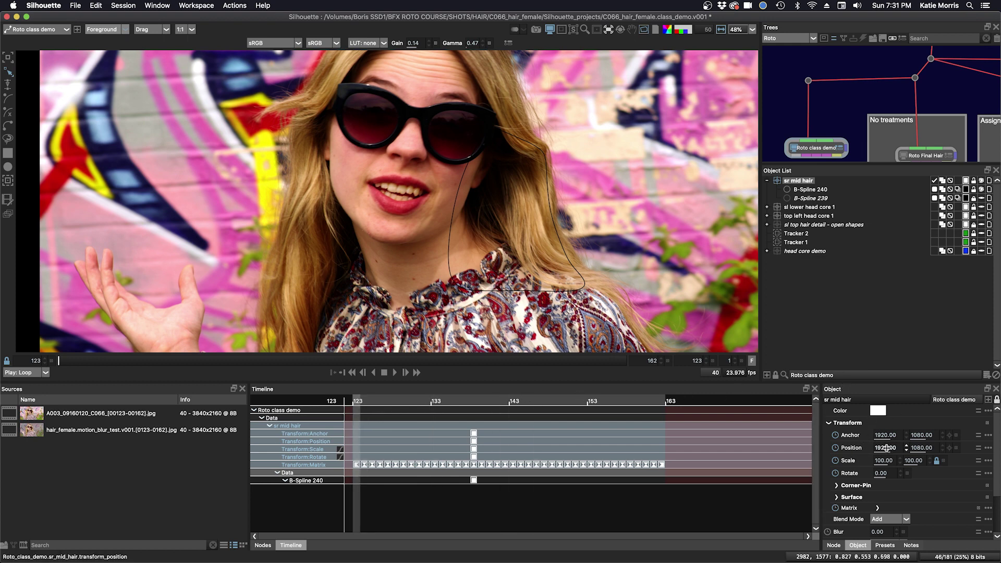
drag(886, 448, 890, 447)
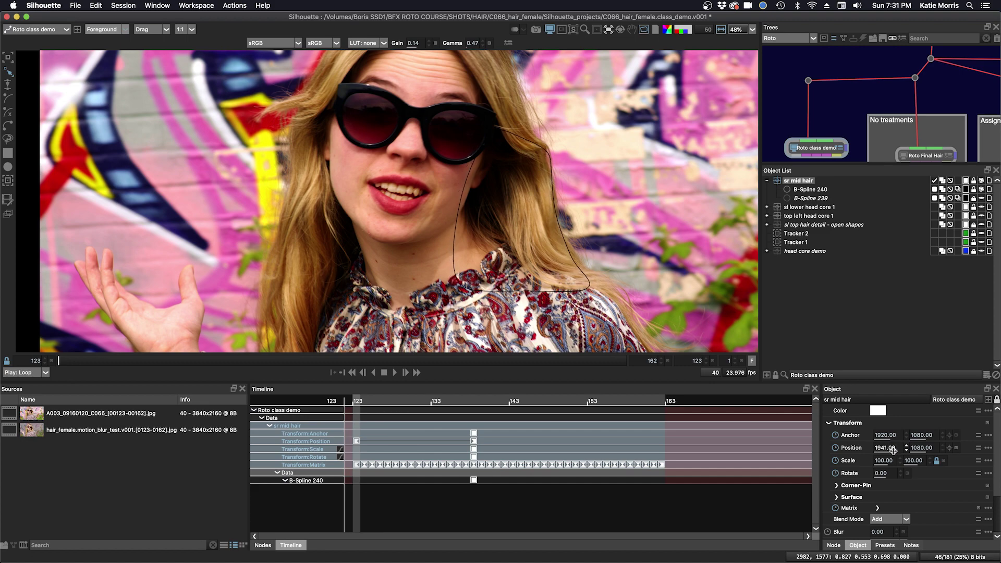
drag(893, 448, 889, 448)
Step: Key Position X at frames 152 and 162, shifting the shape left onto the hair edge
drag(361, 402, 466, 408)
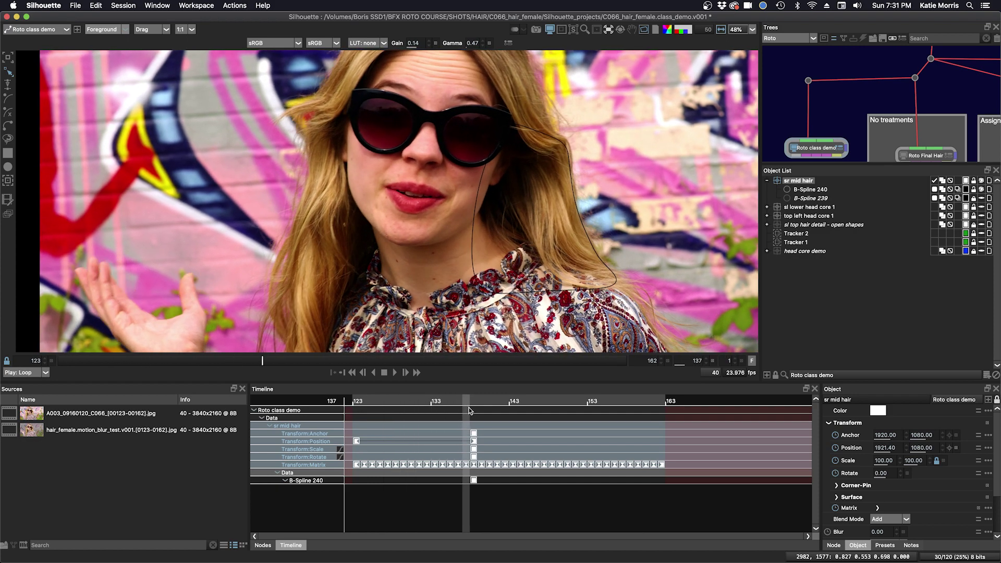
mouse_move(475, 407)
mouse_down()
mouse_move(666, 423)
mouse_move(580, 429)
mouse_up()
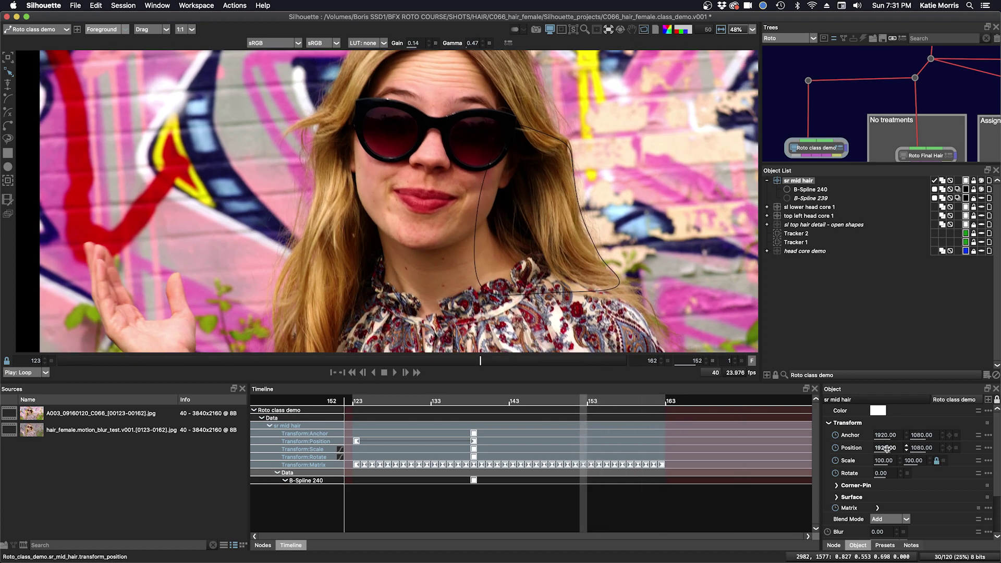
drag(883, 447, 882, 448)
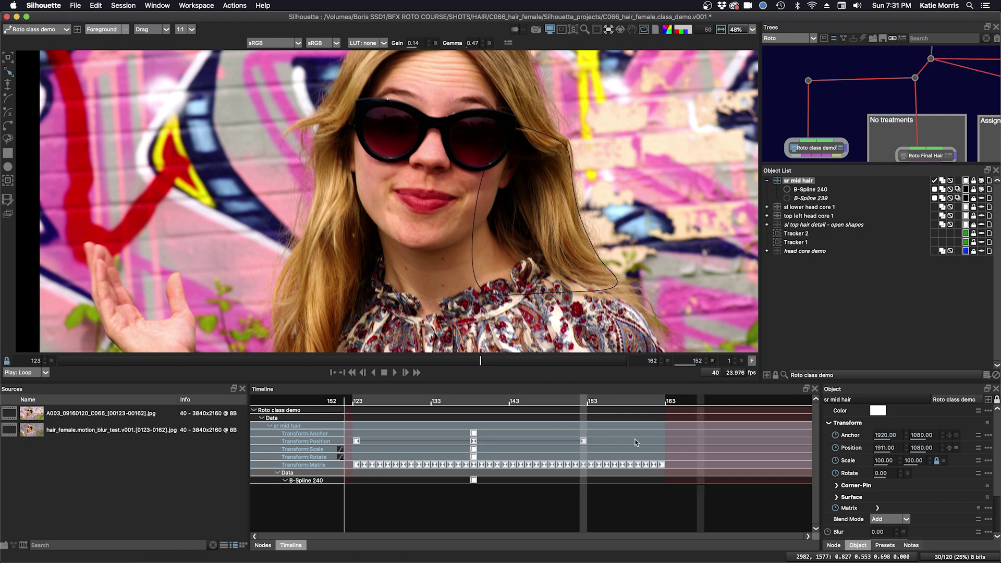
drag(588, 405, 676, 406)
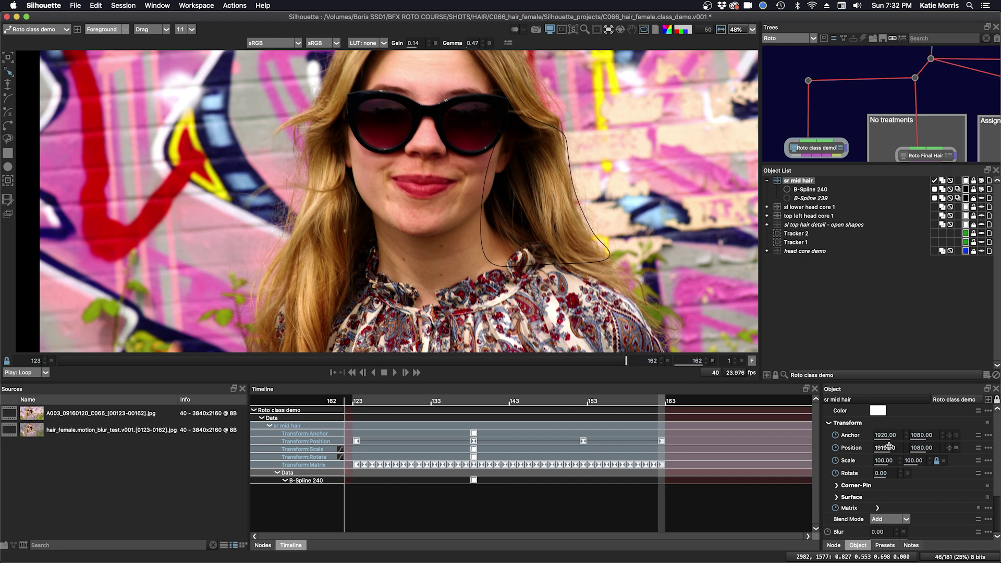
drag(888, 447, 877, 447)
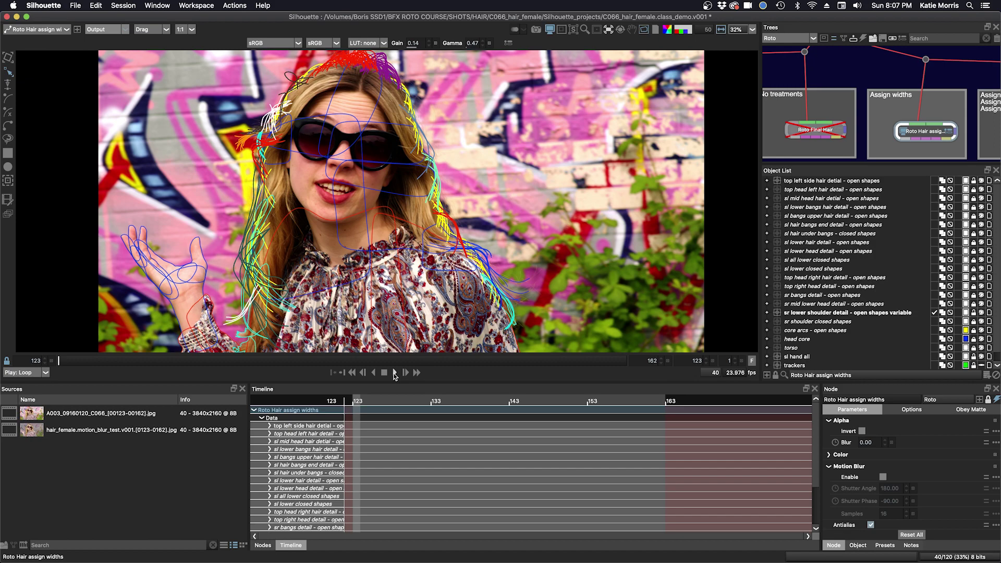
Step: Play the Roto Hair assign widths shot to review its hair-detail shapes
click(395, 373)
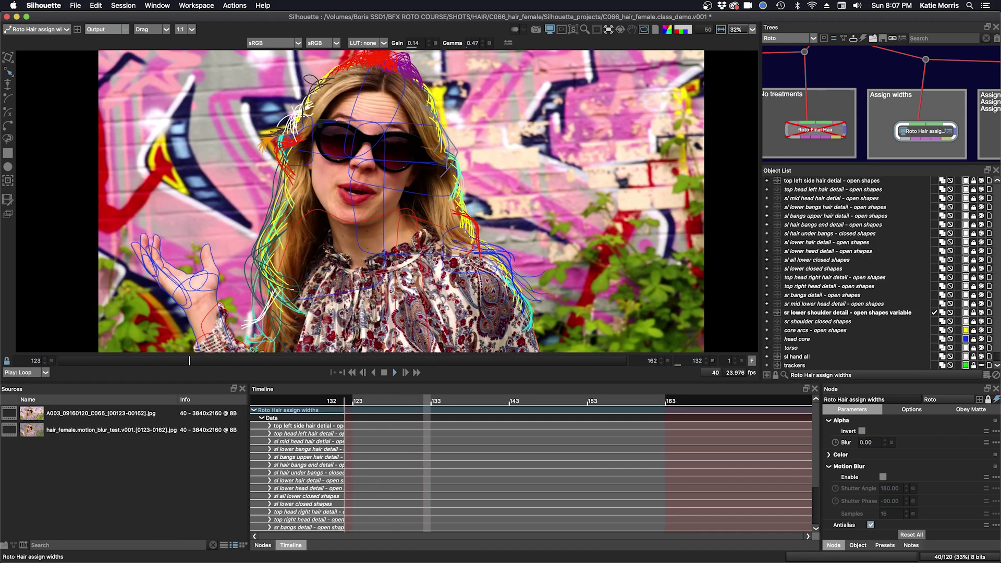